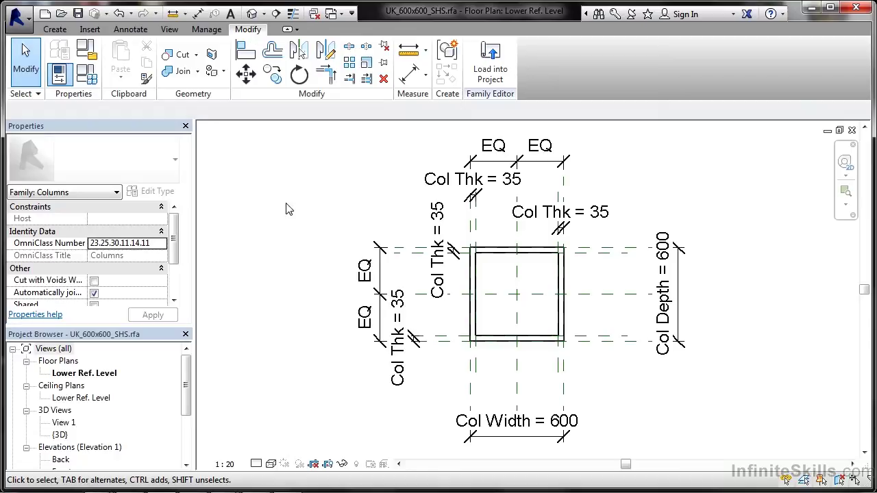
Step: Save the family as a family file over UK_600x600_SHS.rfa in the Projects folder
{"action": "left_click", "coordinate": [28, 21]}
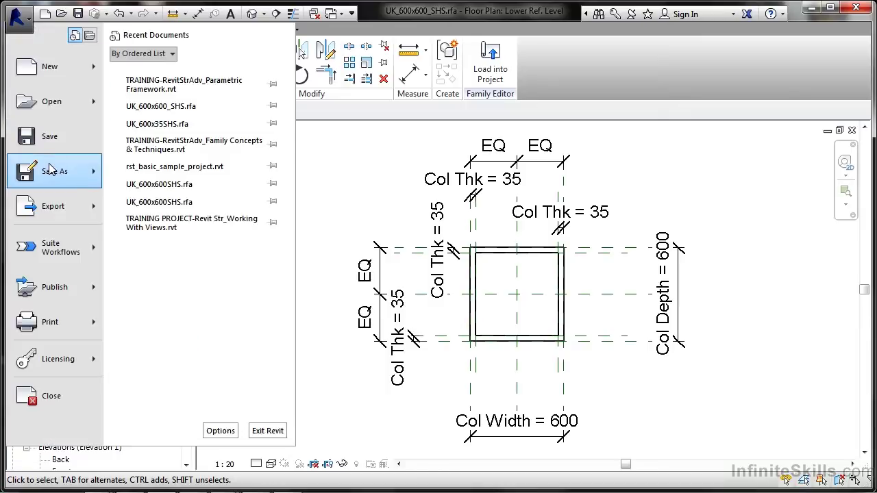
{"action": "mouse_move", "coordinate": [50, 171]}
{"action": "left_click", "coordinate": [183, 129]}
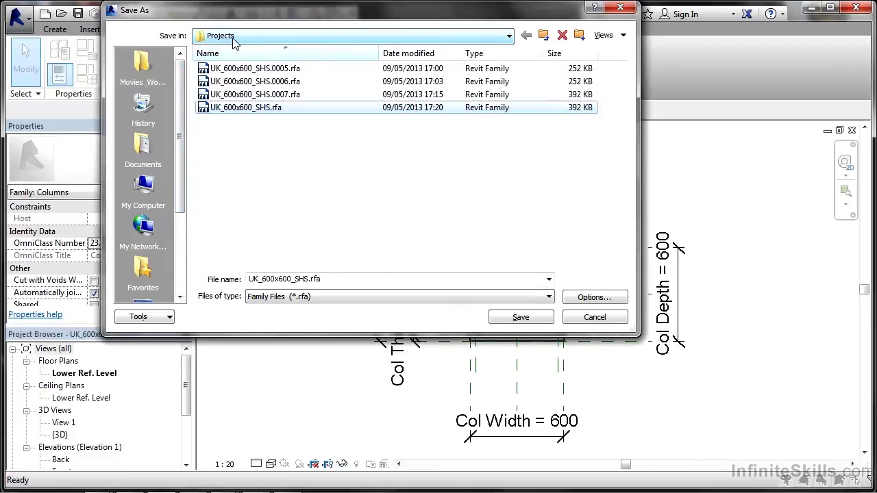
{"action": "left_click", "coordinate": [250, 108]}
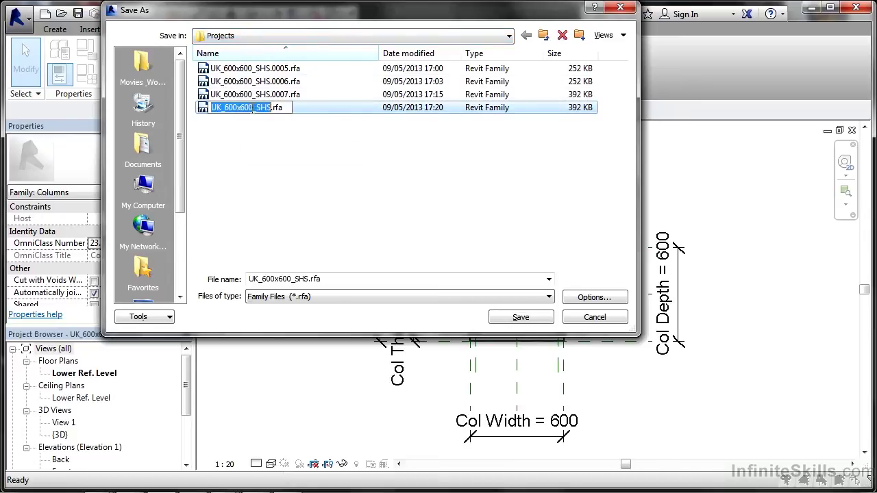
{"action": "left_click", "coordinate": [288, 145]}
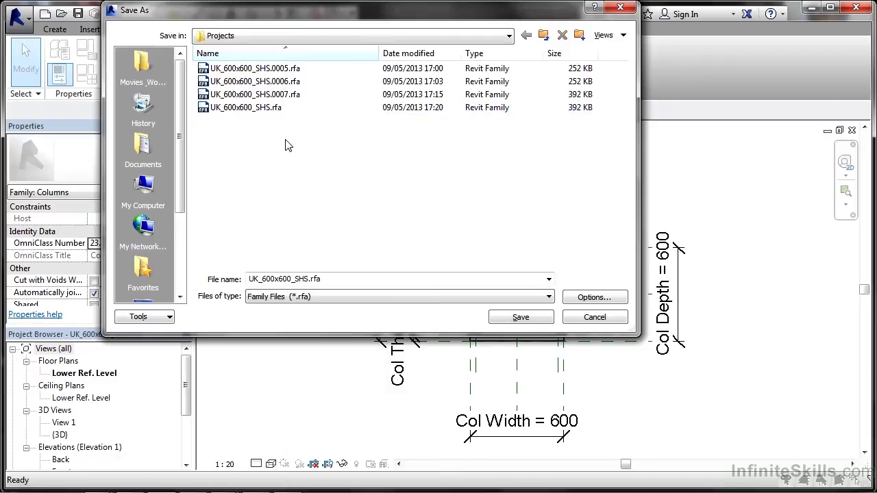
{"action": "left_click", "coordinate": [262, 110]}
{"action": "left_click", "coordinate": [522, 317]}
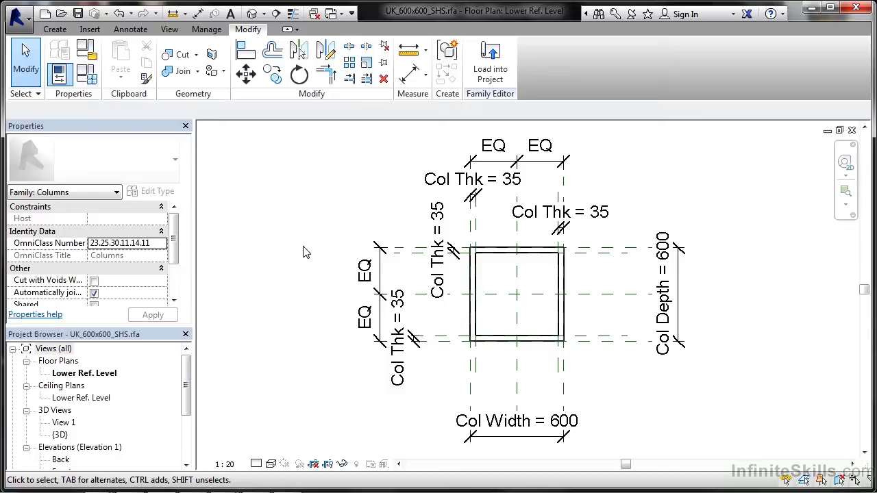
{"action": "left_click", "coordinate": [93, 80]}
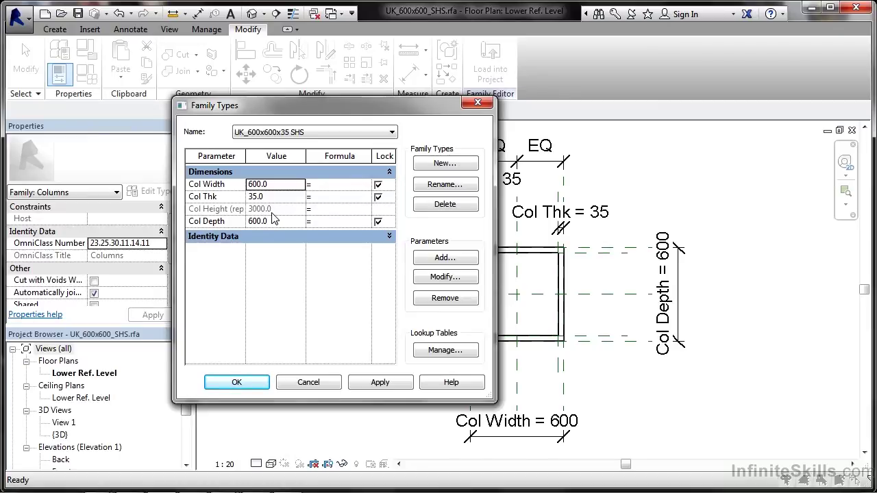
{"action": "left_click", "coordinate": [393, 134]}
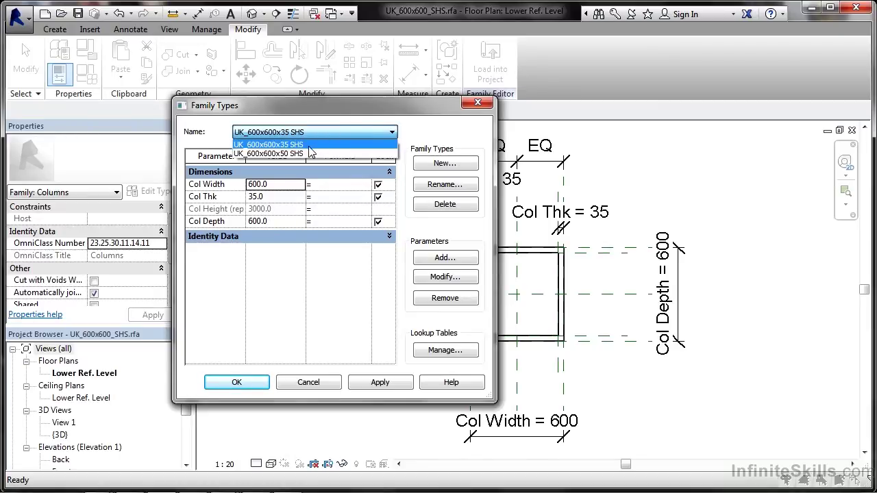
{"action": "left_click", "coordinate": [308, 154]}
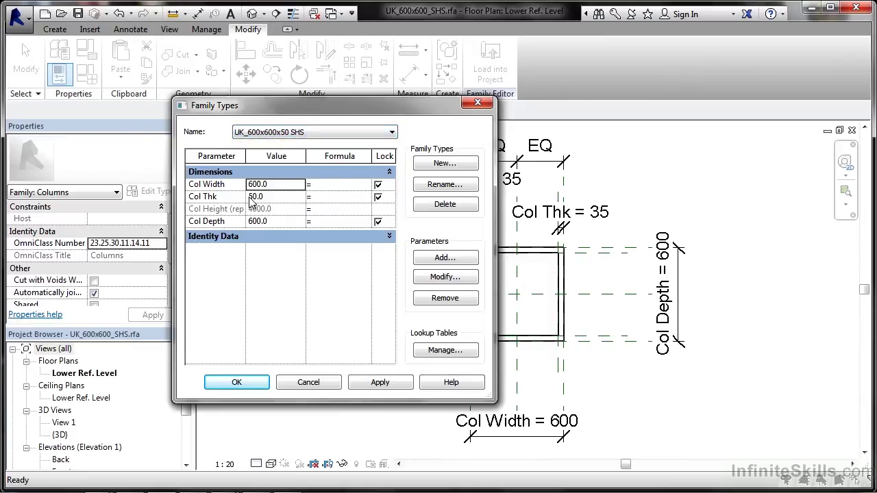
{"action": "left_click", "coordinate": [397, 384]}
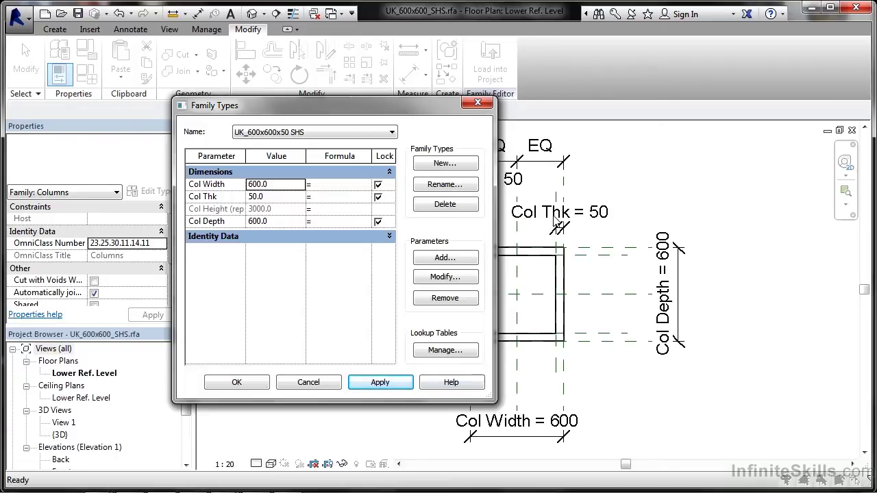
{"action": "left_click", "coordinate": [393, 132]}
{"action": "left_click", "coordinate": [314, 150]}
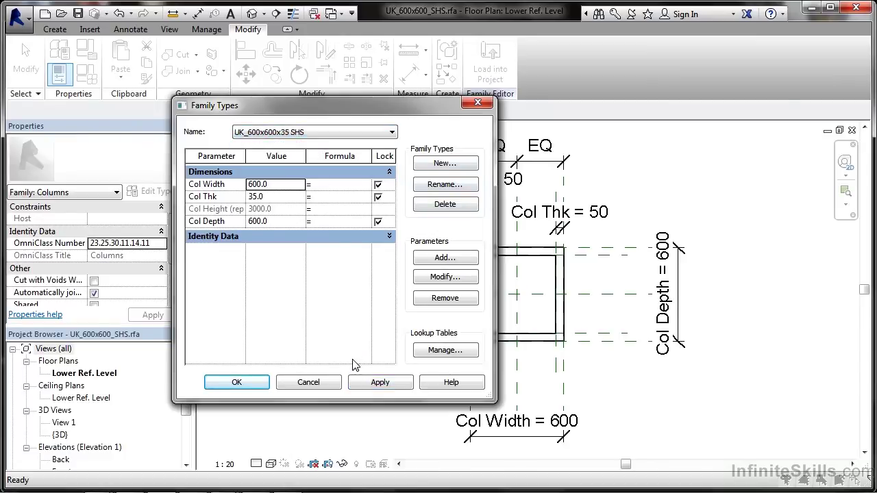
{"action": "left_click", "coordinate": [362, 382]}
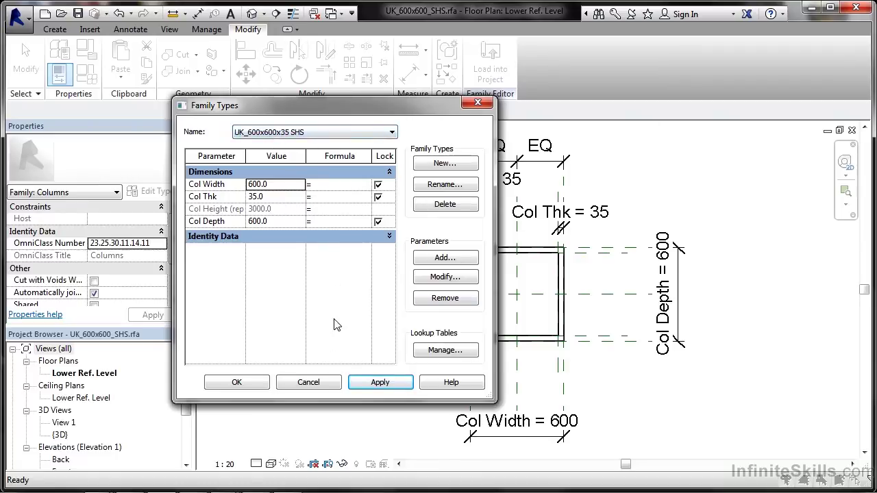
{"action": "left_click", "coordinate": [236, 382]}
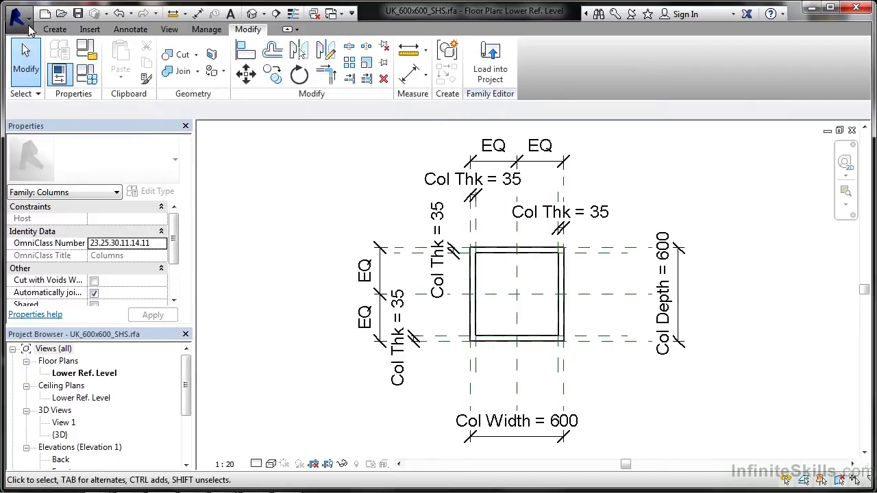
Step: Re-save the family as a family file, overwriting UK_600x600_SHS.rfa
{"action": "left_click", "coordinate": [29, 26]}
{"action": "mouse_move", "coordinate": [79, 166]}
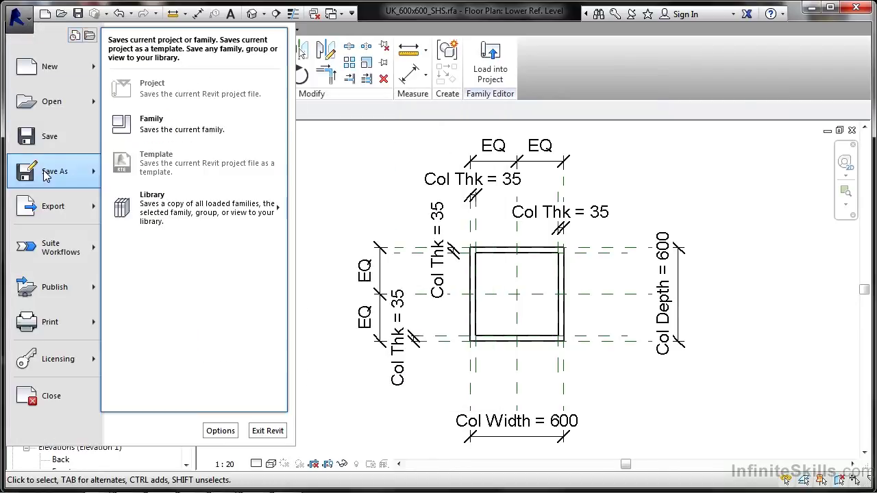
{"action": "left_click", "coordinate": [132, 139]}
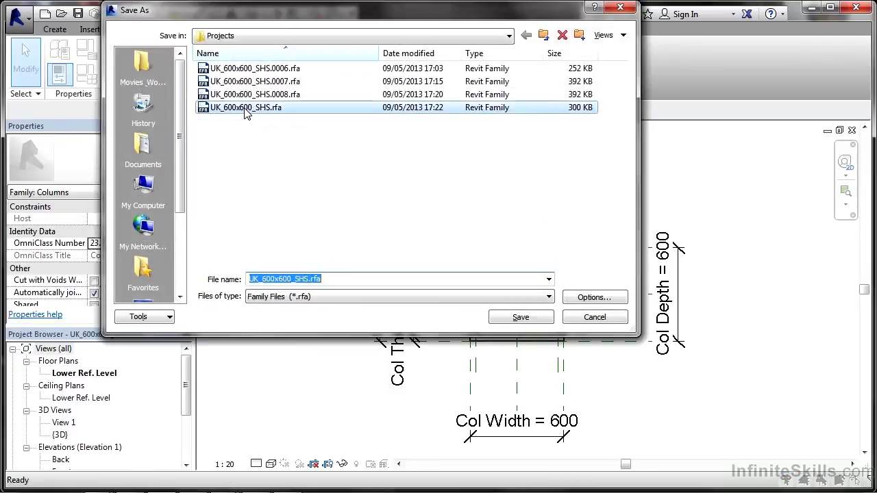
{"action": "left_click", "coordinate": [533, 321]}
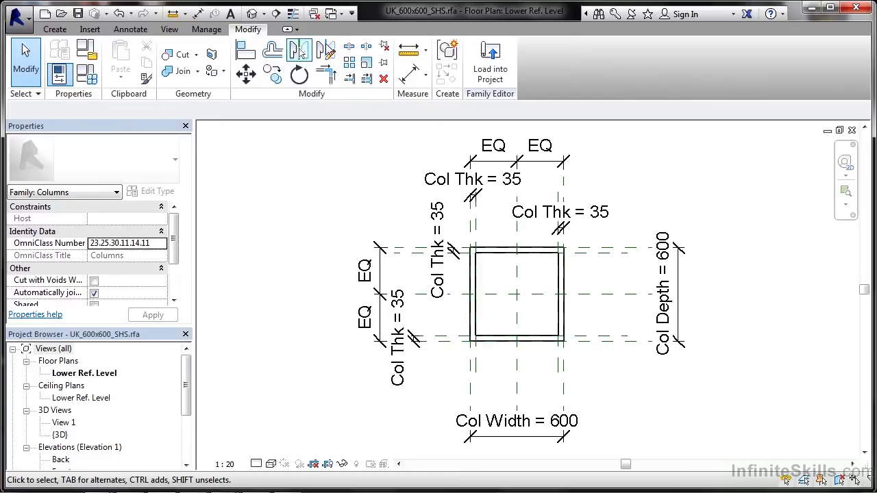
Step: Load the family into Parametric Framework and place a UK_600x600x35 SHS column near the slab's left corner
{"action": "left_click", "coordinate": [496, 60]}
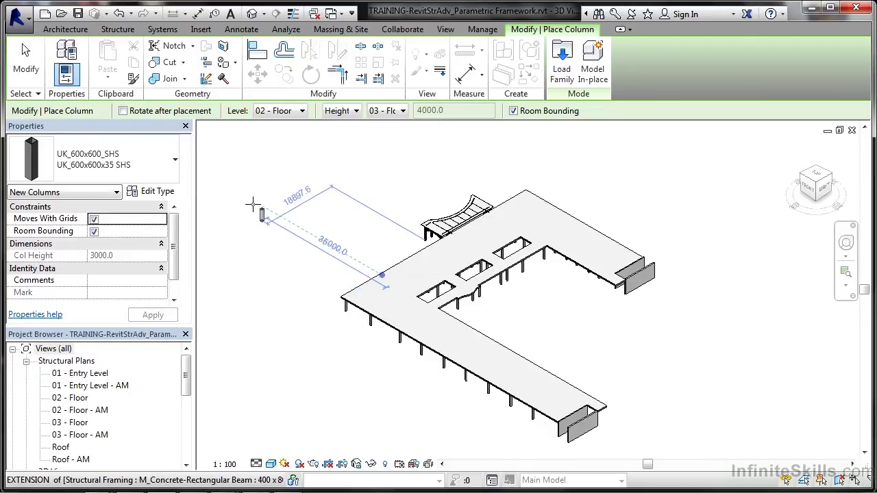
{"action": "left_click", "coordinate": [176, 163]}
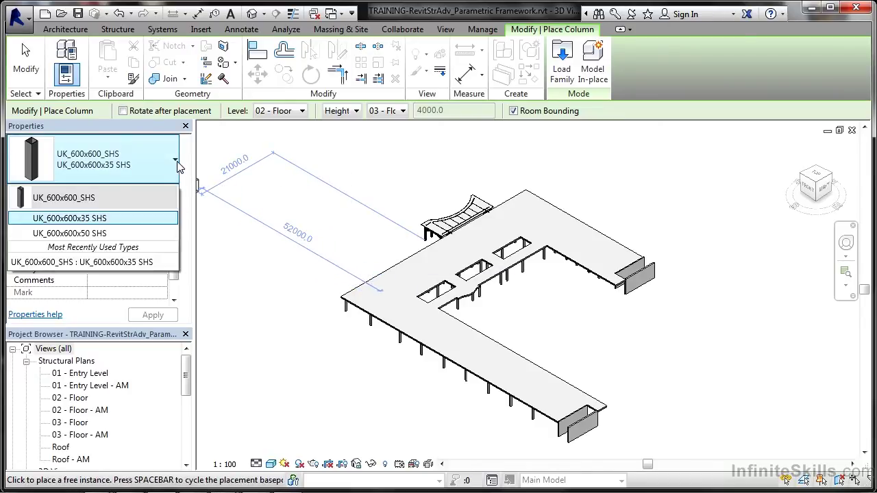
{"action": "left_click", "coordinate": [100, 233]}
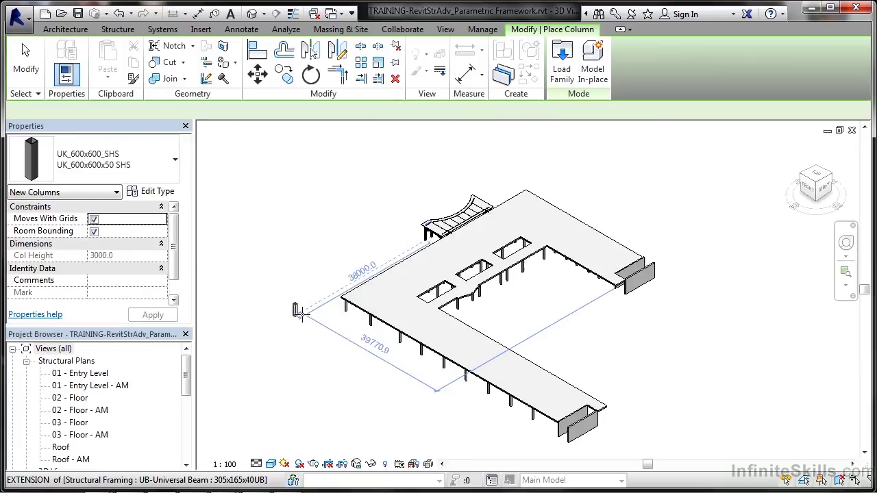
{"action": "left_click", "coordinate": [174, 161]}
{"action": "left_click", "coordinate": [111, 218]}
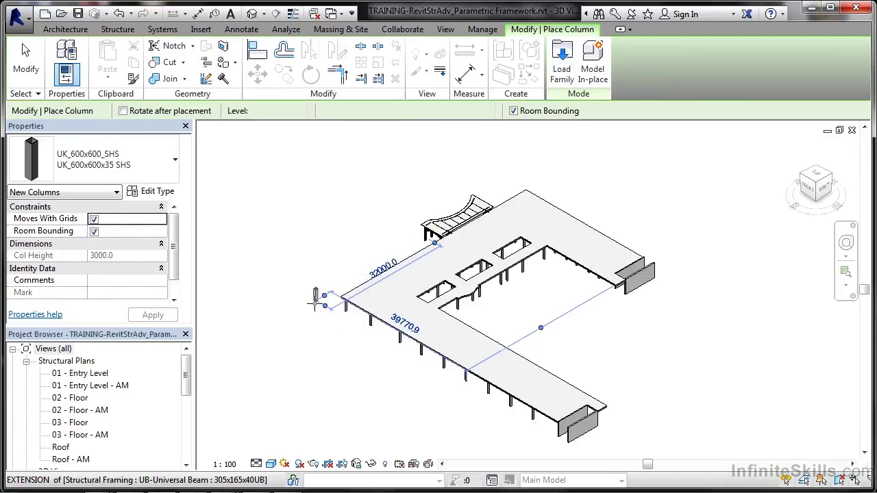
{"action": "left_click", "coordinate": [315, 301]}
Step: Select the placed column and check its Constraints and Dimensions: 01 - Entry Level to 02 - Floor, 3800 height
{"action": "key", "text": "Escape"}
{"action": "key", "text": "Escape"}
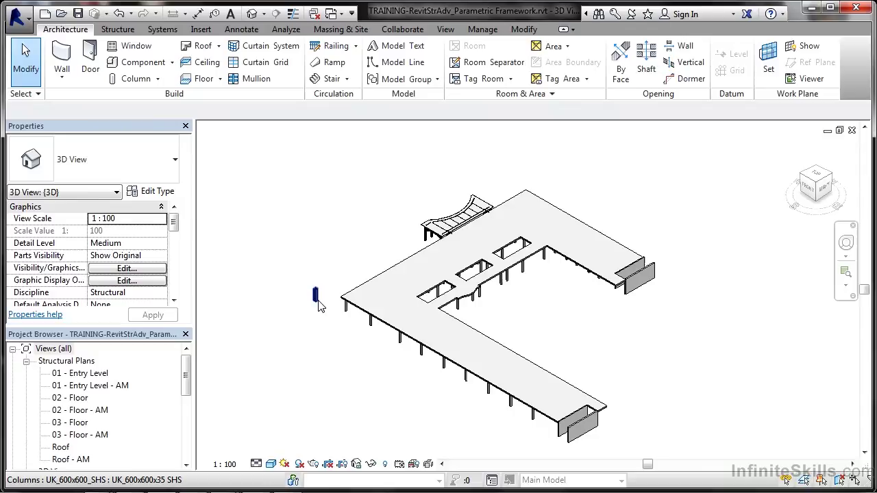
{"action": "scroll", "coordinate": [320, 303], "scroll_direction": "up", "scroll_amount": 5}
{"action": "scroll", "coordinate": [319, 308], "scroll_direction": "up", "scroll_amount": 3}
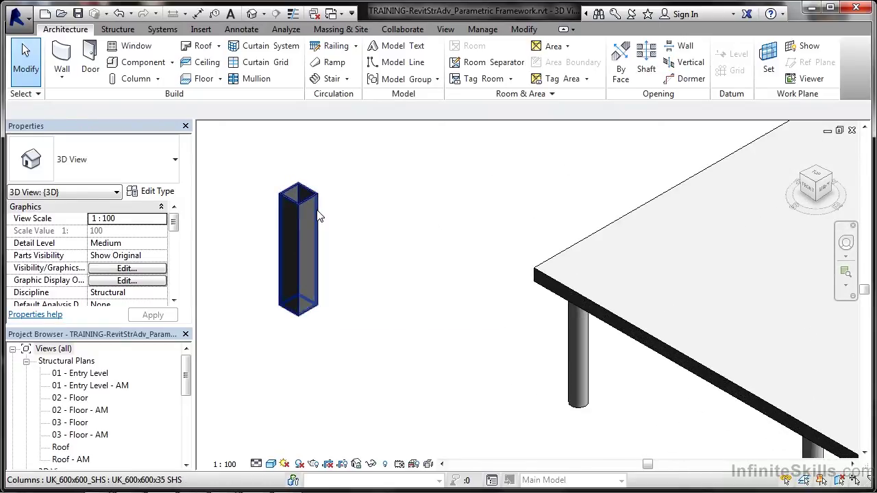
{"action": "left_click", "coordinate": [301, 236]}
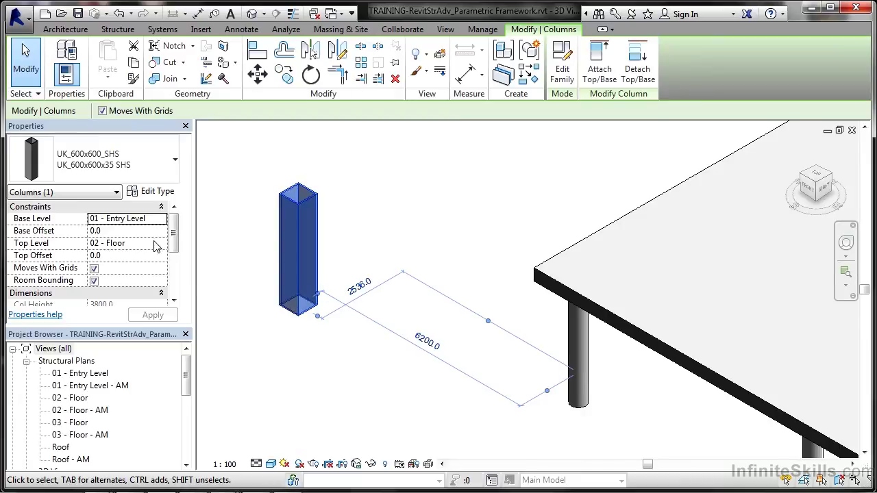
{"action": "left_click_drag", "start_coordinate": [172, 234], "coordinate": [174, 260]}
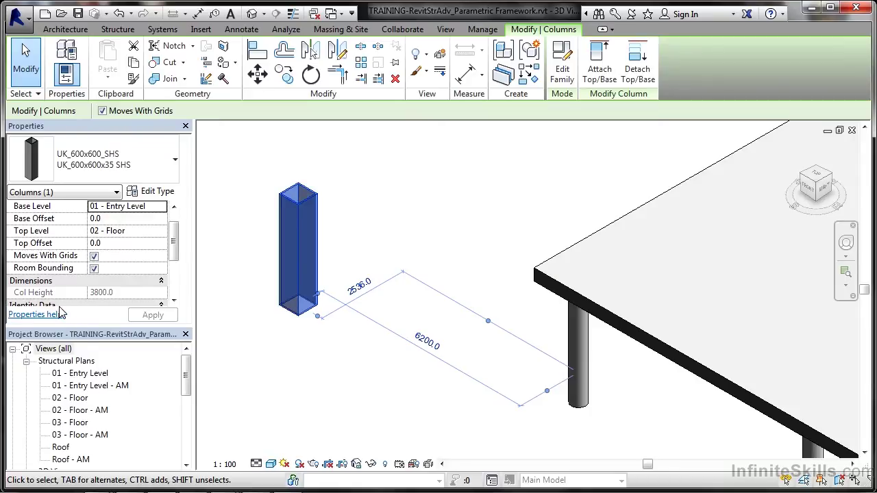
{"action": "mouse_move", "coordinate": [177, 254]}
{"action": "left_mouse_down"}
{"action": "mouse_move", "coordinate": [180, 288]}
{"action": "mouse_move", "coordinate": [181, 238]}
{"action": "left_mouse_up"}
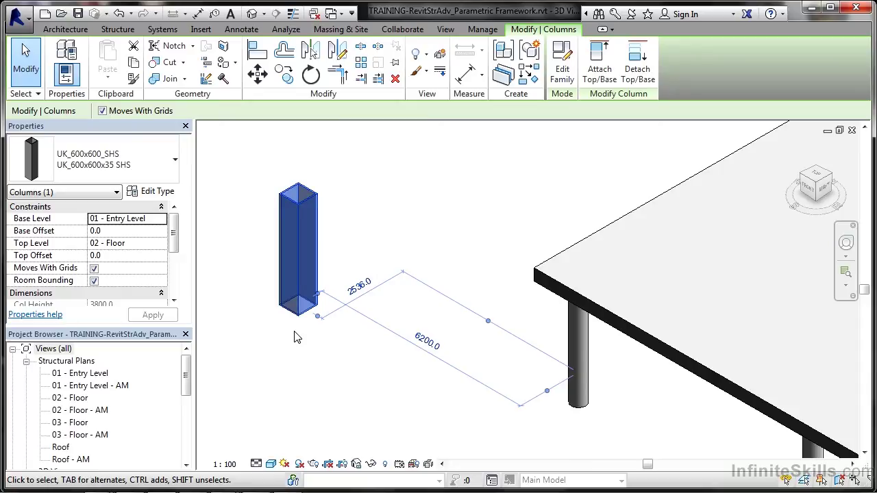
Step: Switch the column to UK_600x600x50 SHS and zoom in to inspect its top
{"action": "left_click", "coordinate": [176, 162]}
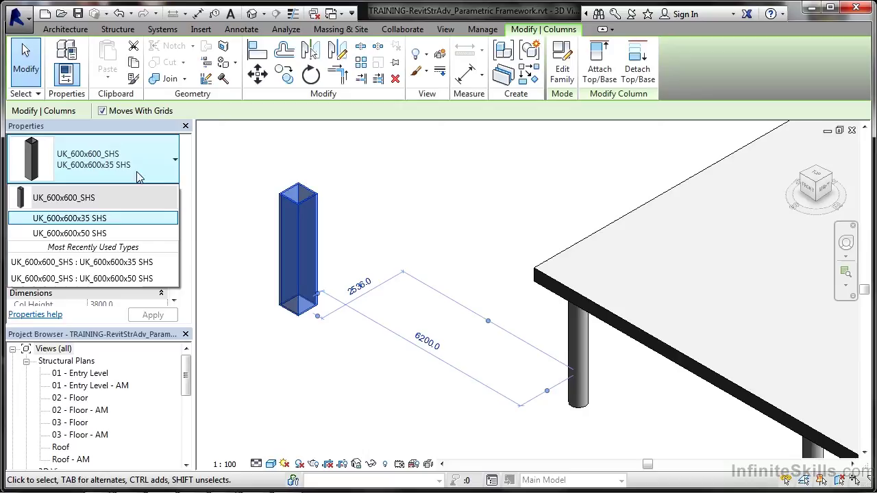
{"action": "left_click", "coordinate": [101, 233]}
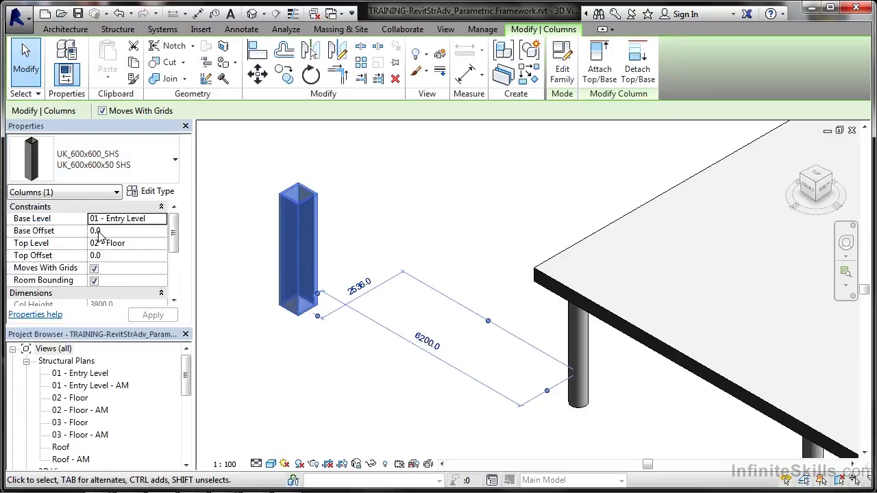
{"action": "left_click", "coordinate": [380, 327]}
{"action": "scroll", "coordinate": [295, 200], "scroll_direction": "up", "scroll_amount": 5}
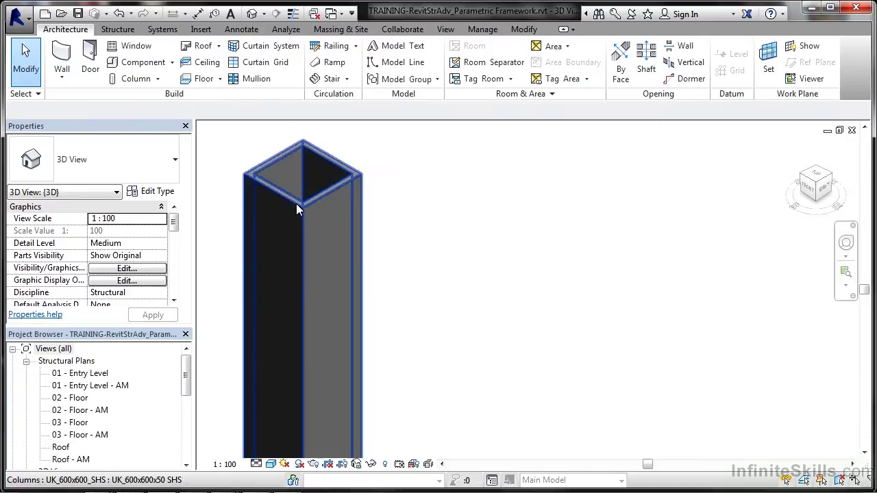
{"action": "middle_click_drag", "start_coordinate": [291, 182], "coordinate": [462, 296]}
{"action": "scroll", "coordinate": [462, 294], "scroll_direction": "up", "scroll_amount": 3}
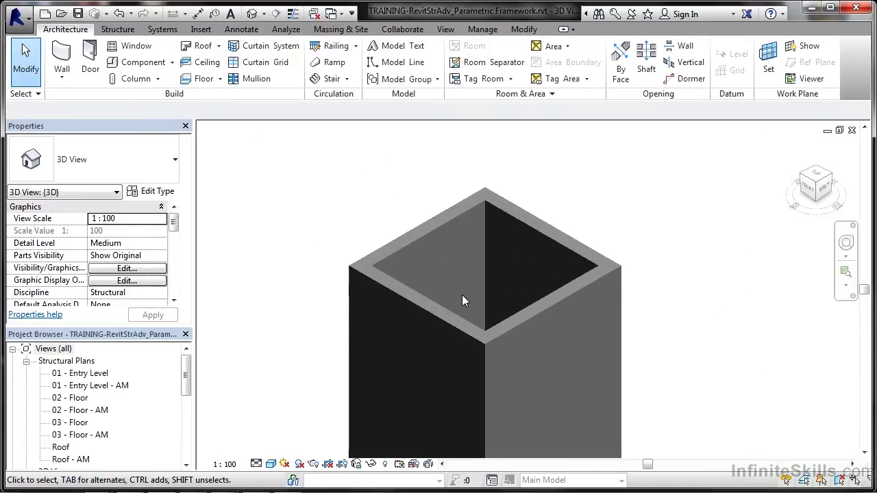
{"action": "left_click", "coordinate": [366, 279]}
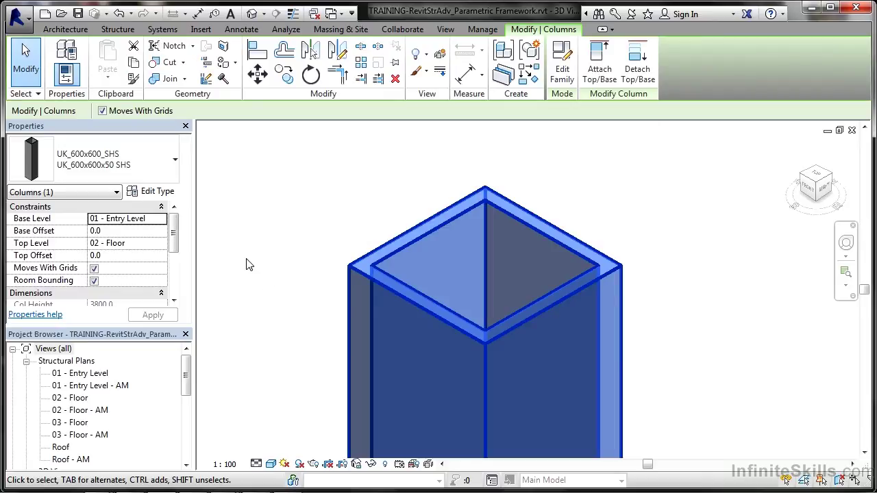
Step: Return the column to UK_600x600x35 SHS and open its Type Properties
{"action": "left_click", "coordinate": [174, 161]}
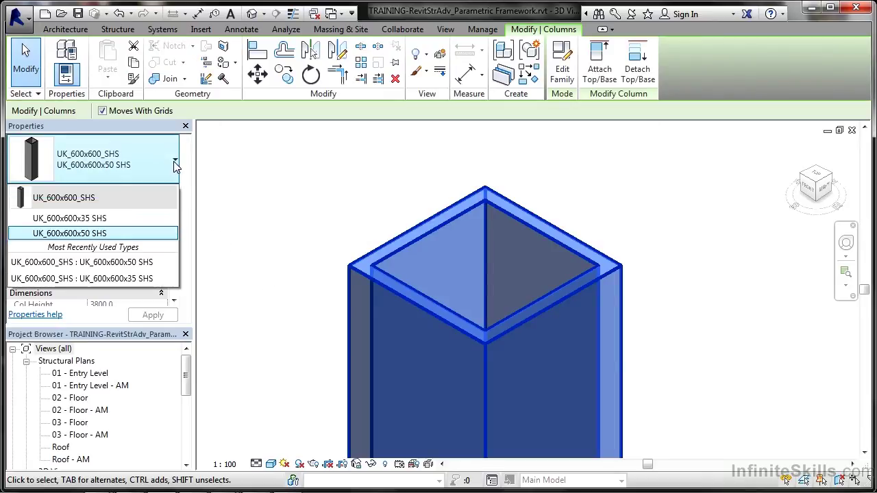
{"action": "left_click", "coordinate": [119, 218]}
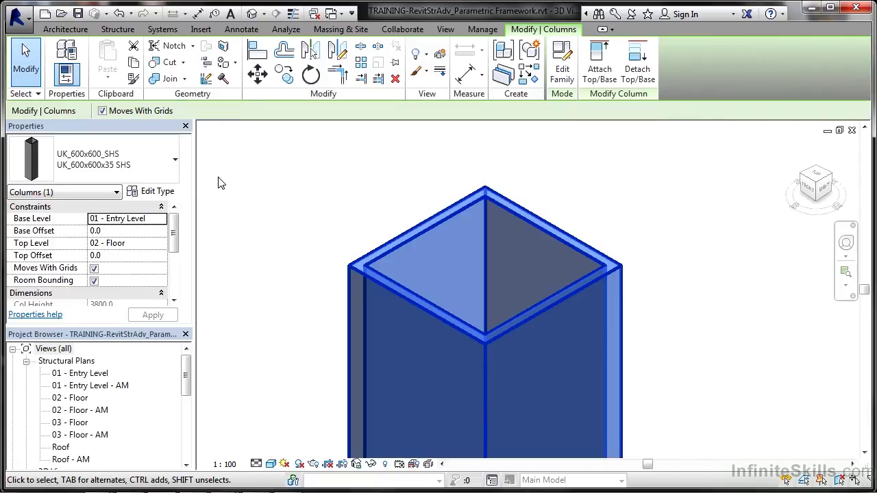
{"action": "left_click", "coordinate": [154, 194]}
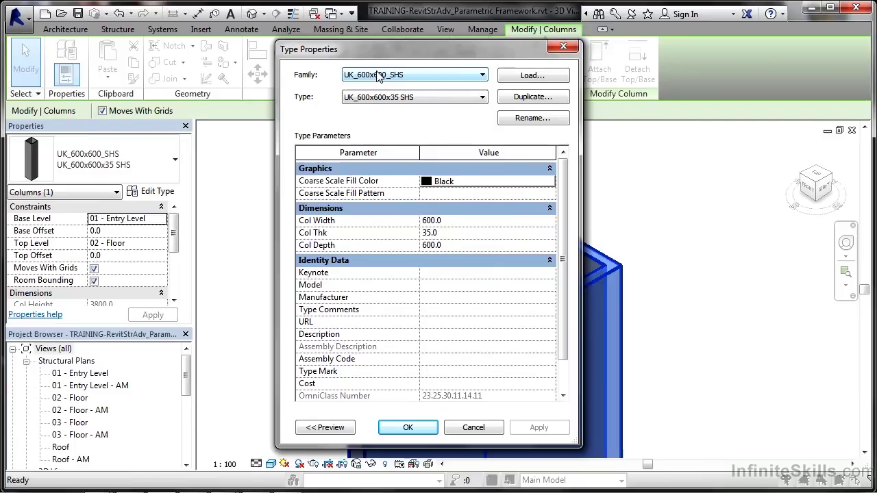
Step: Duplicate the column type as UK_600x600x60 SHS
{"action": "left_click", "coordinate": [524, 98]}
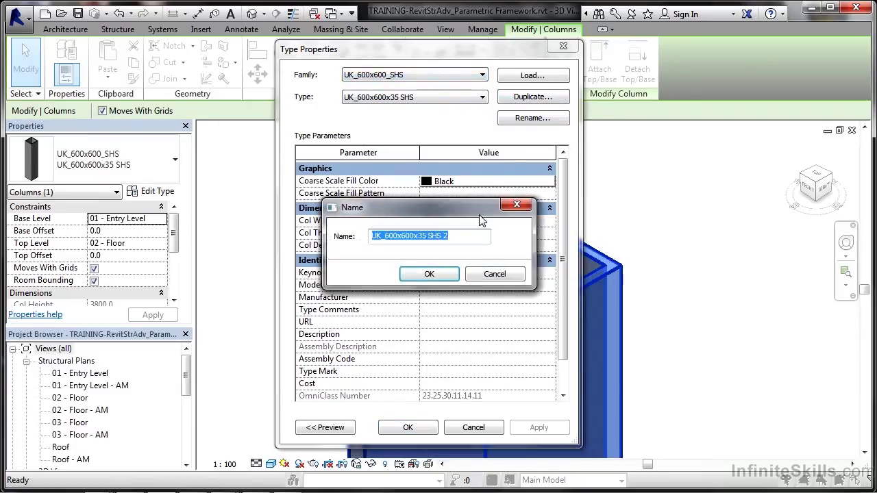
{"action": "left_click", "coordinate": [456, 236]}
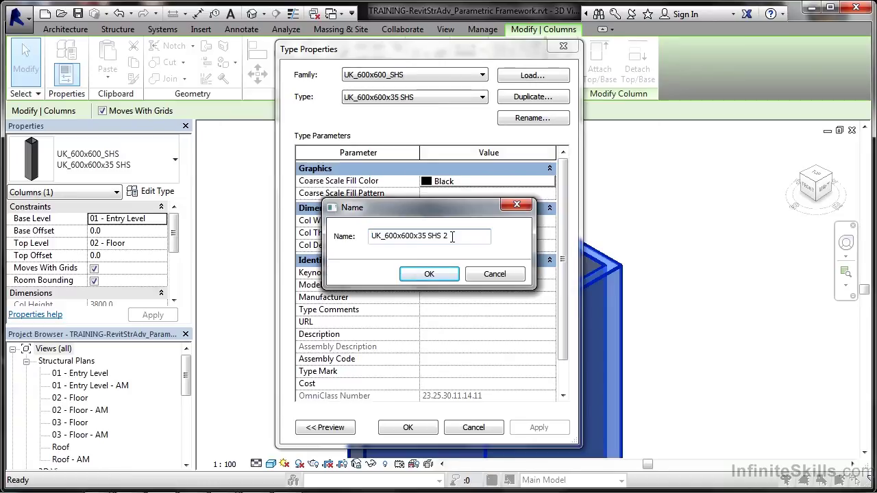
{"action": "key", "text": "BackSpace"}
{"action": "key", "text": "BackSpace"}
{"action": "key", "text": "BackSpace"}
{"action": "key", "text": "BackSpace"}
{"action": "key", "text": "BackSpace"}
{"action": "key", "text": "BackSpace"}
{"action": "key", "text": "BackSpace"}
{"action": "key", "text": "BackSpace"}
{"action": "type", "text": "60 SHS"}
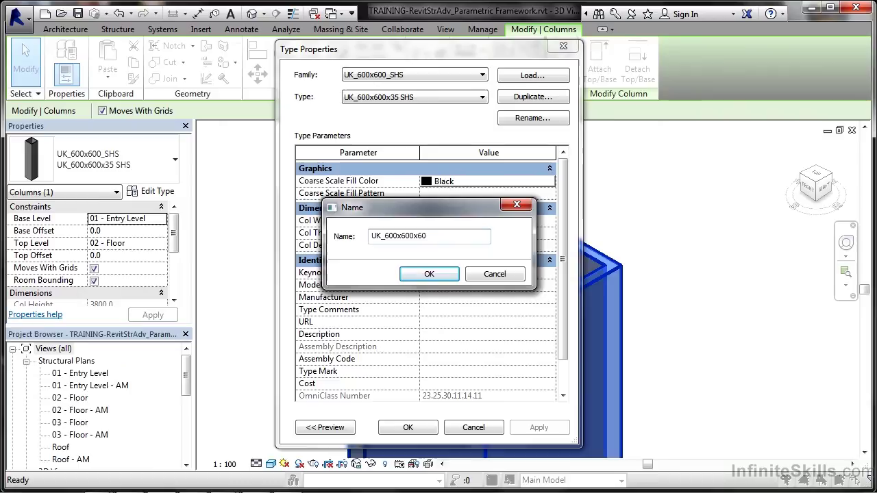
{"action": "left_click", "coordinate": [441, 275]}
Step: Set Col Thk to 60 for the new type and apply it
{"action": "left_click", "coordinate": [451, 235]}
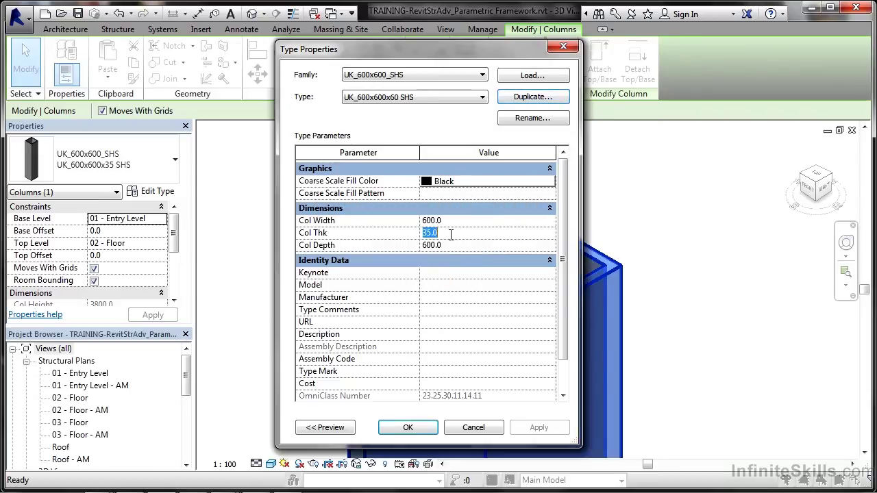
{"action": "type", "text": "60"}
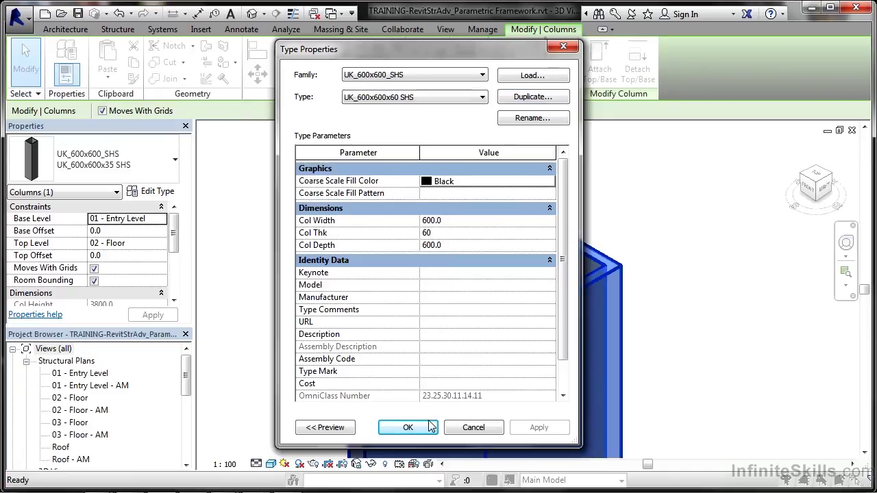
{"action": "left_click", "coordinate": [407, 427]}
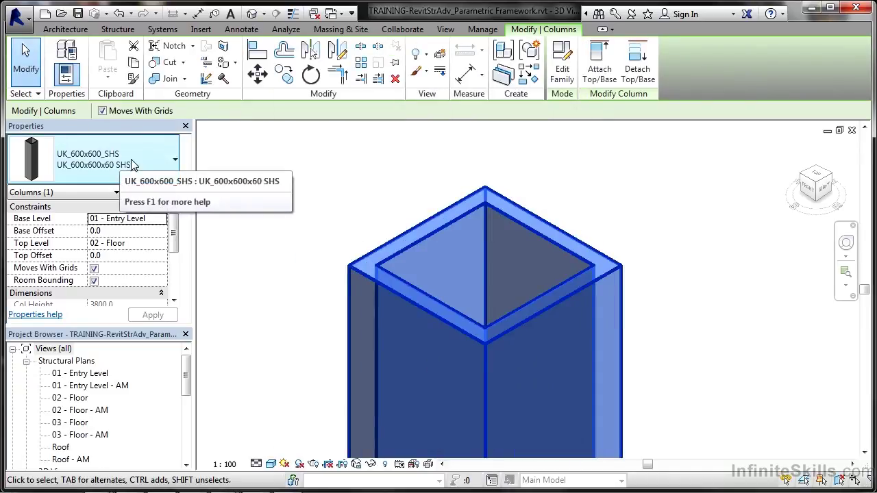
{"action": "left_click", "coordinate": [174, 162]}
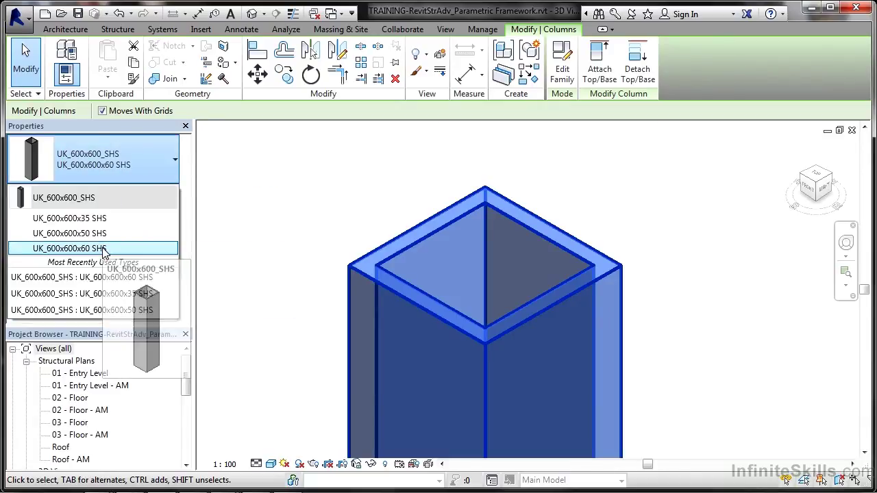
{"action": "left_click", "coordinate": [218, 248]}
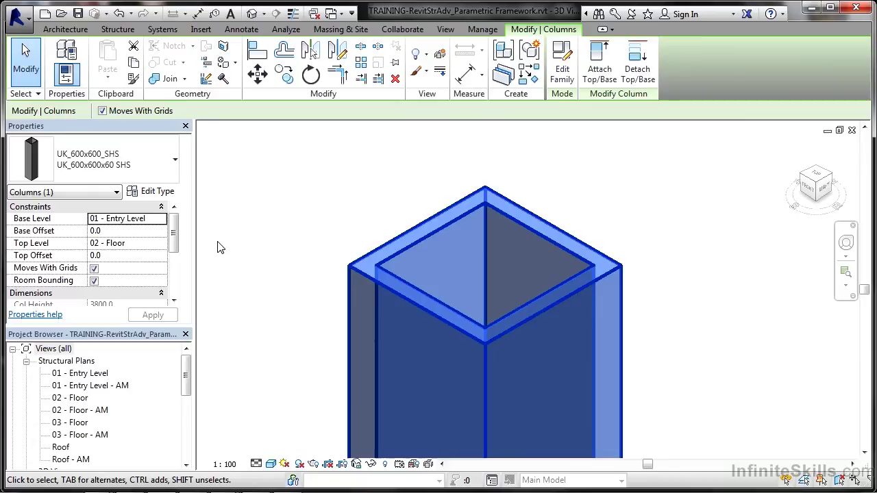